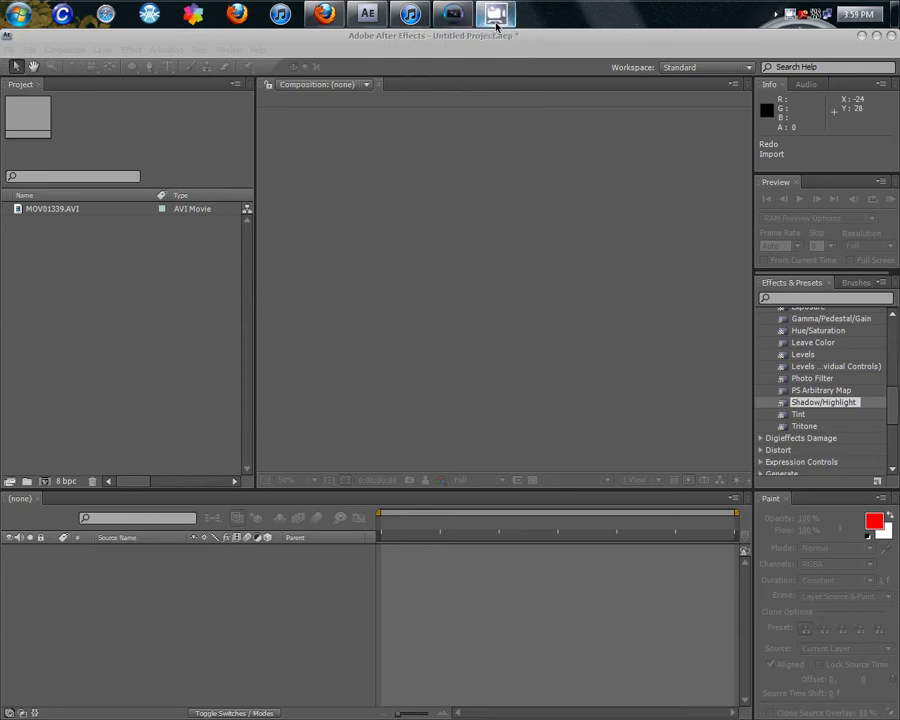
- Bring After Effects forward and select the 640 x 480, 29.97 fps MOV01339.AVI clip in the Project panel
left_click(73, 208)
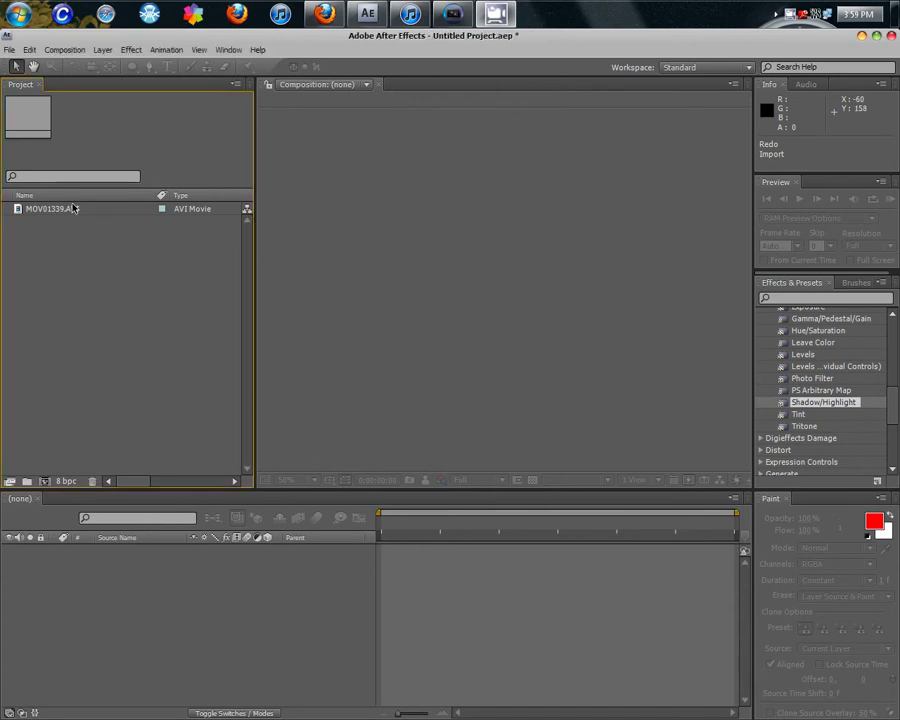
left_click(73, 208)
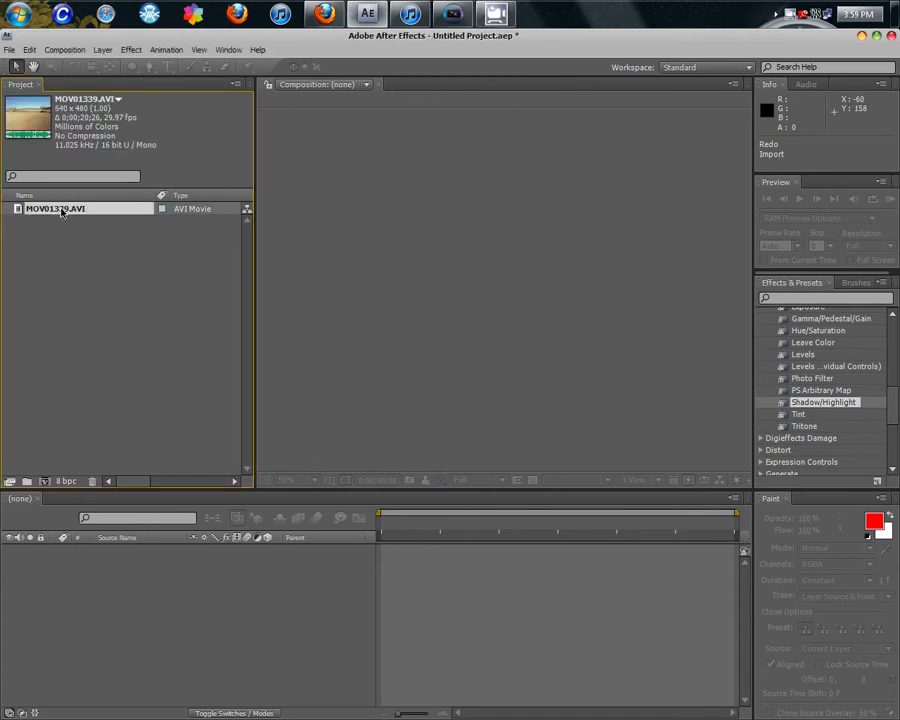
left_click_drag(61, 211, 87, 231)
- Create Comp 1 using the HDV/HDTV 720 29.97 preset at 1280 x 720
right_click(87, 231)
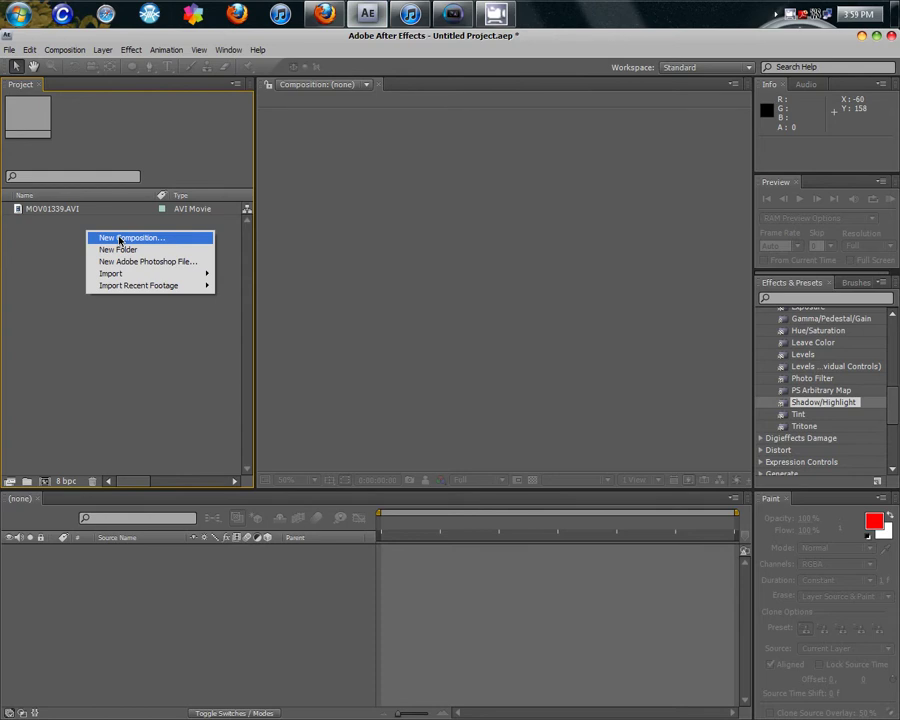
left_click(119, 240)
left_click(121, 78)
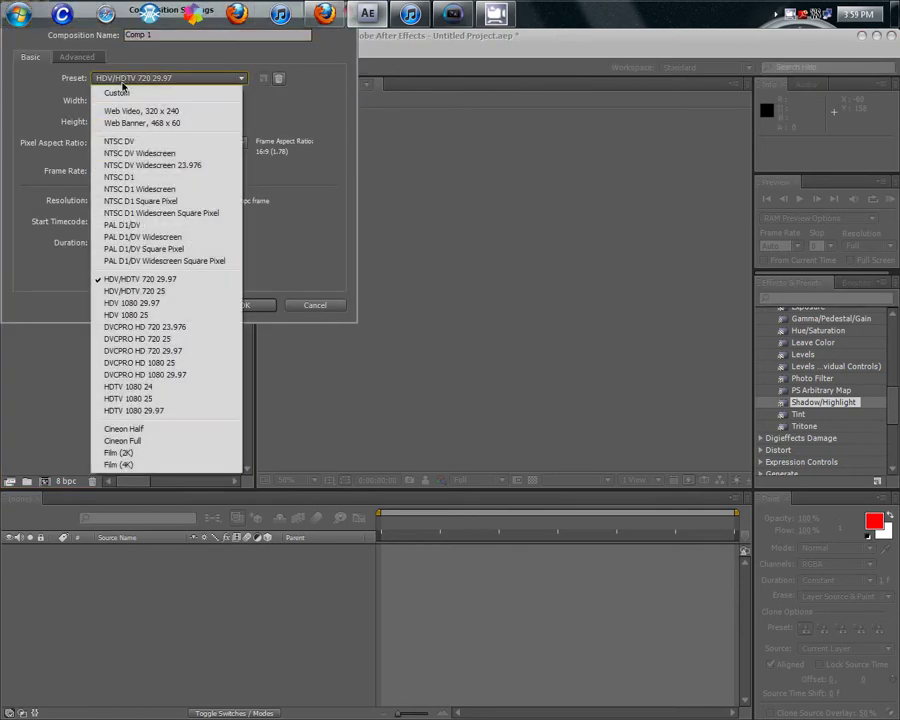
left_click(167, 283)
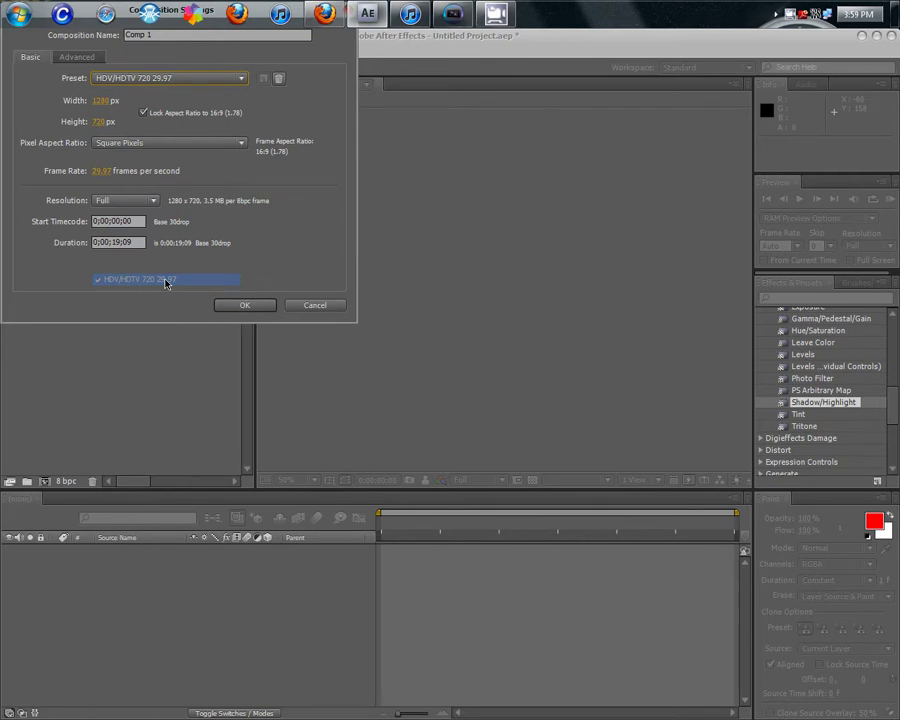
left_click(236, 305)
- Add MOV01339.AVI to Comp 1 and scale it to 200% x 150% to fill the frame
left_click(65, 272)
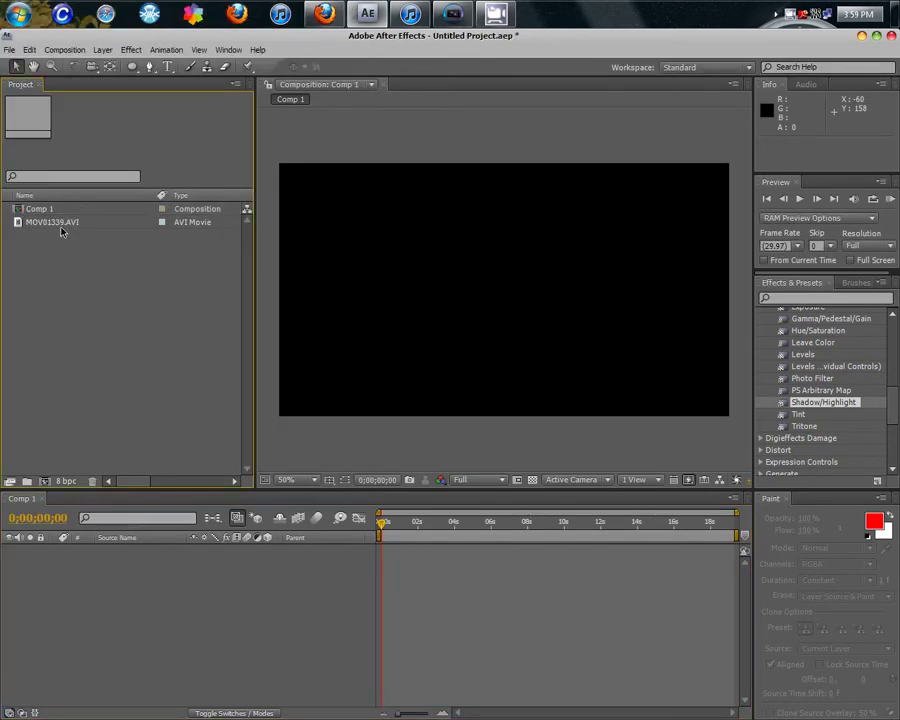
left_click_drag(60, 229, 138, 580)
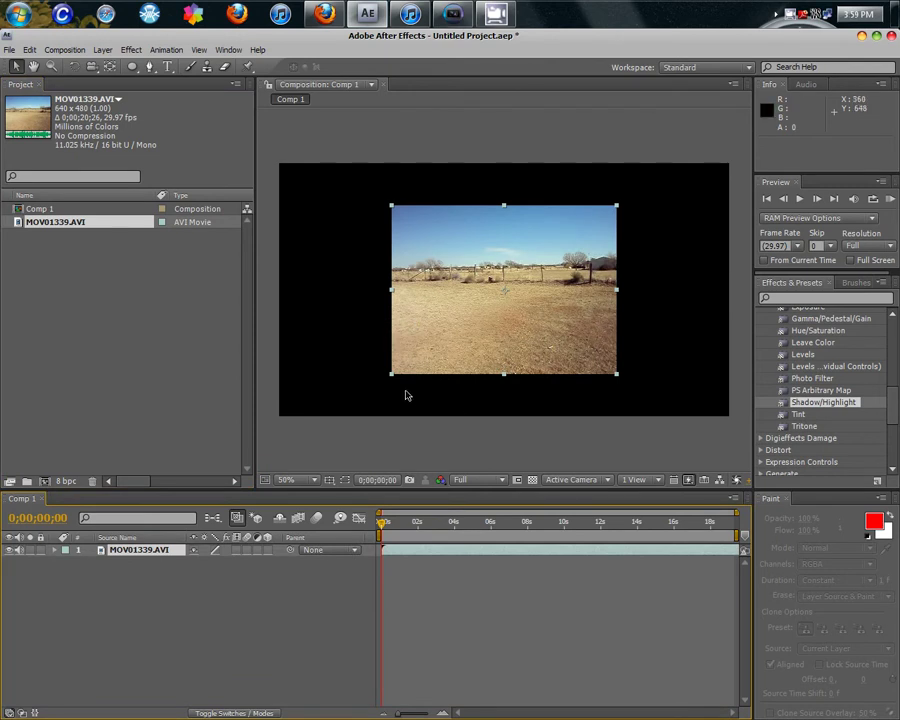
left_click_drag(393, 377, 280, 420)
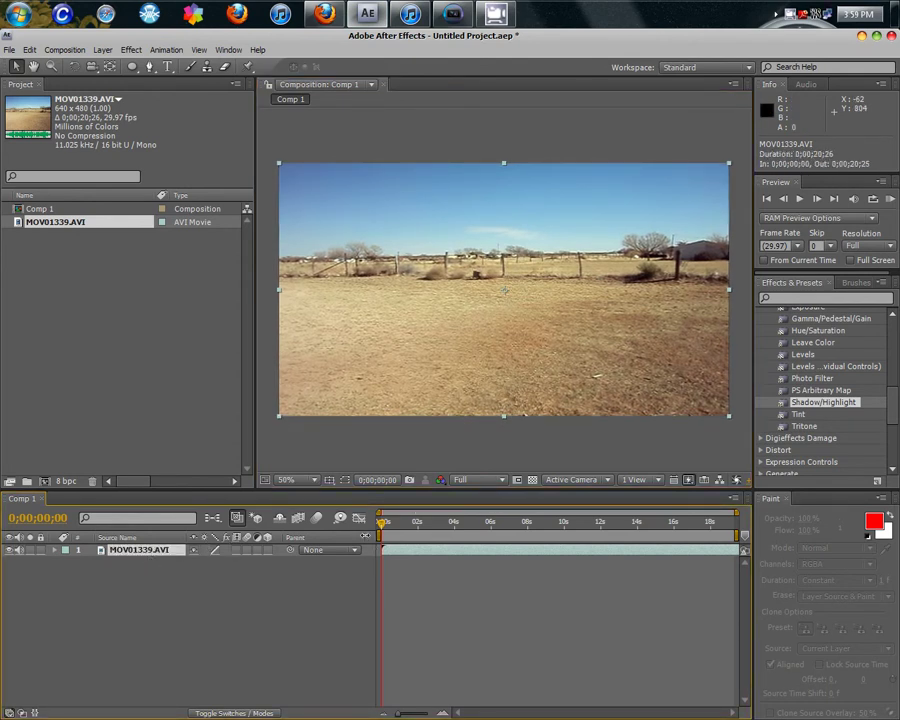
mouse_move(382, 521)
left_mouse_down()
mouse_move(418, 525)
mouse_move(382, 524)
left_mouse_up()
- Find the Color Balance effect and apply it to the desert clip layer
scroll(797, 330, "up", 10)
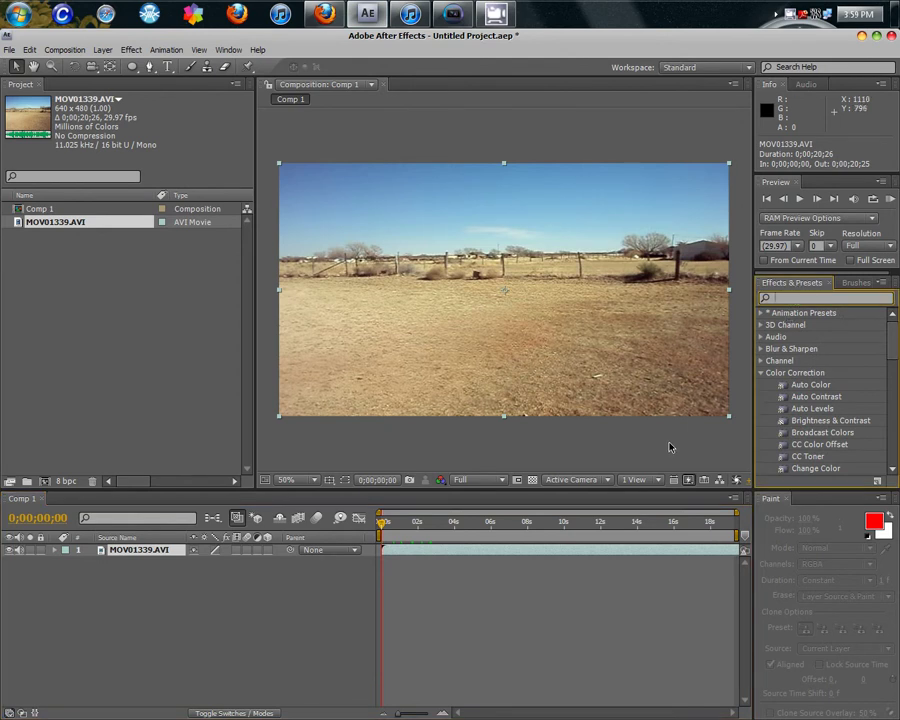
type("color")
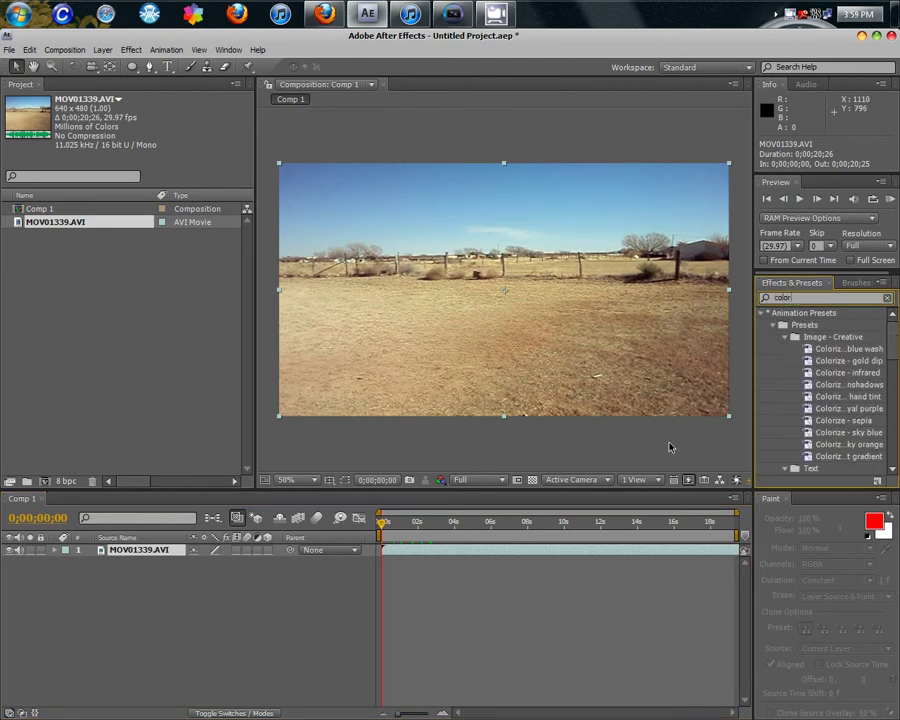
type(" bal")
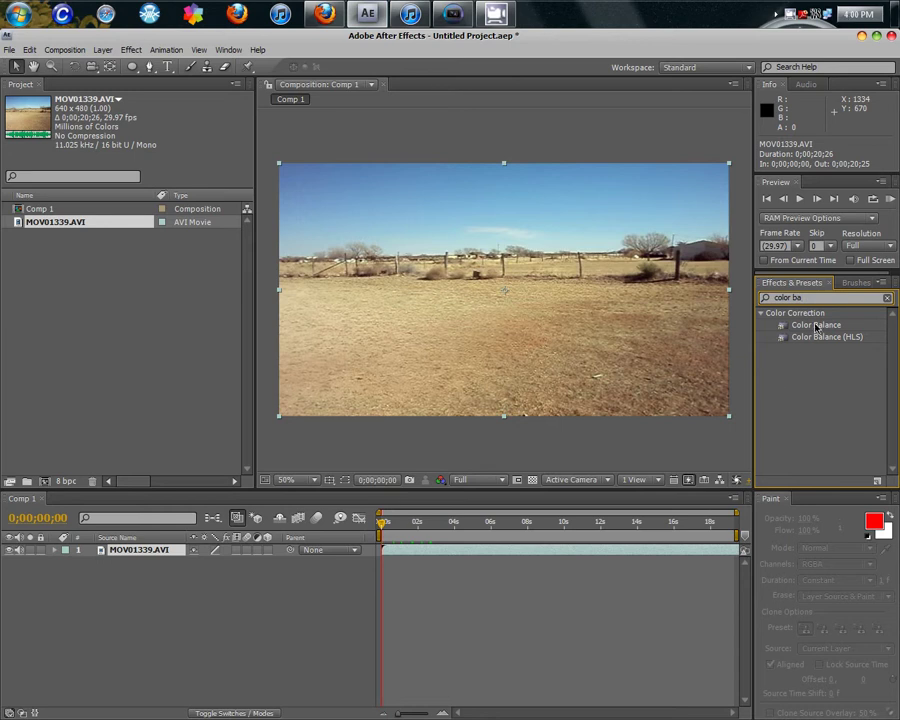
key("BackSpace")
left_click_drag(808, 330, 135, 556)
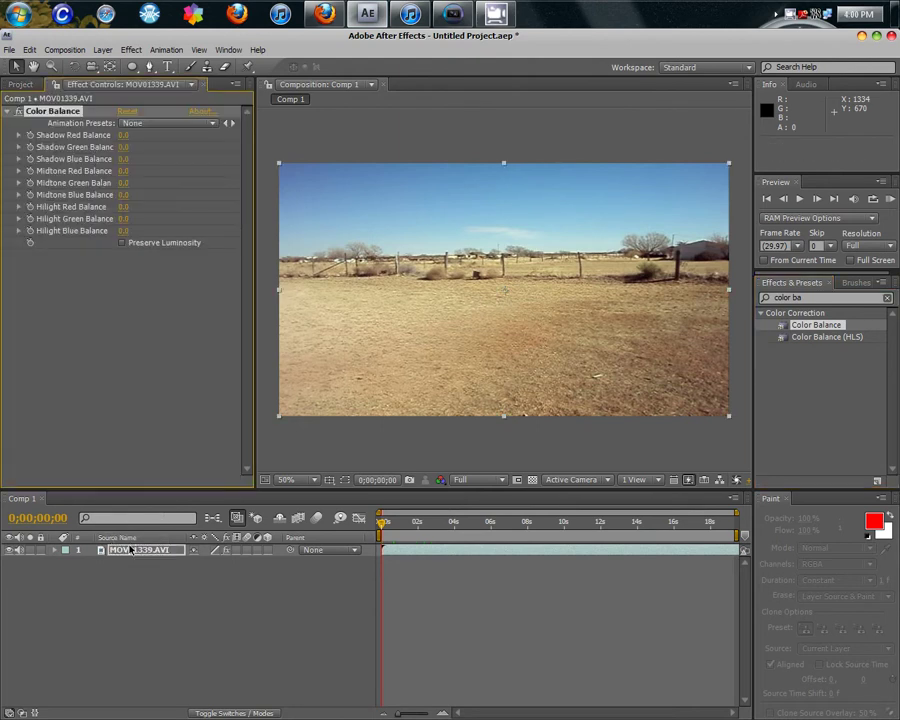
- Apply the FilmLook preset (Shadow Blue 30, Midtone Green 15, Hilight Blue -50) with Preserve Luminosity on
left_click(166, 124)
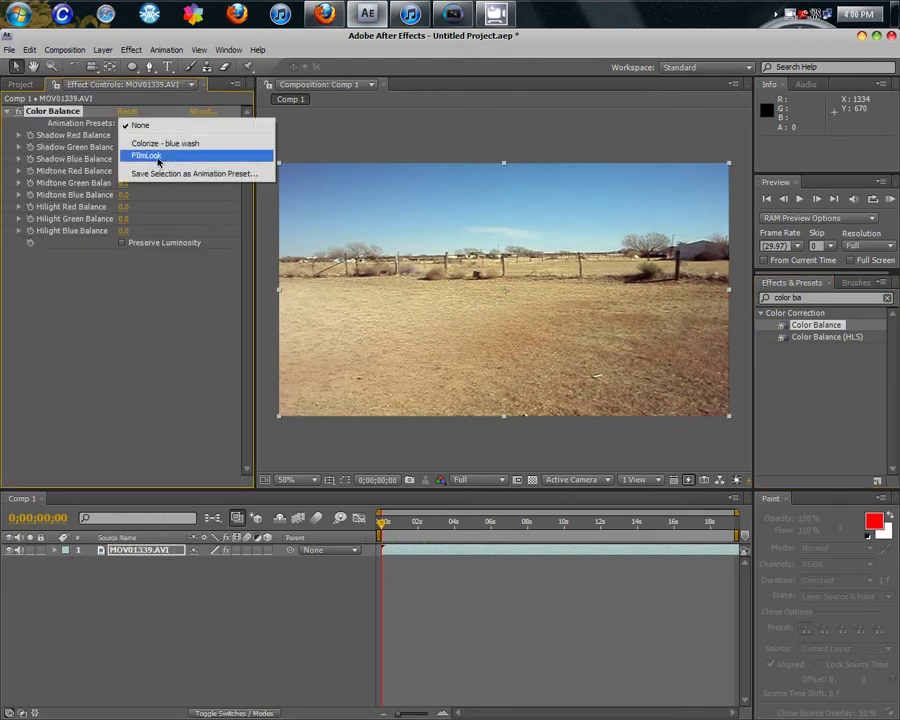
left_click(150, 156)
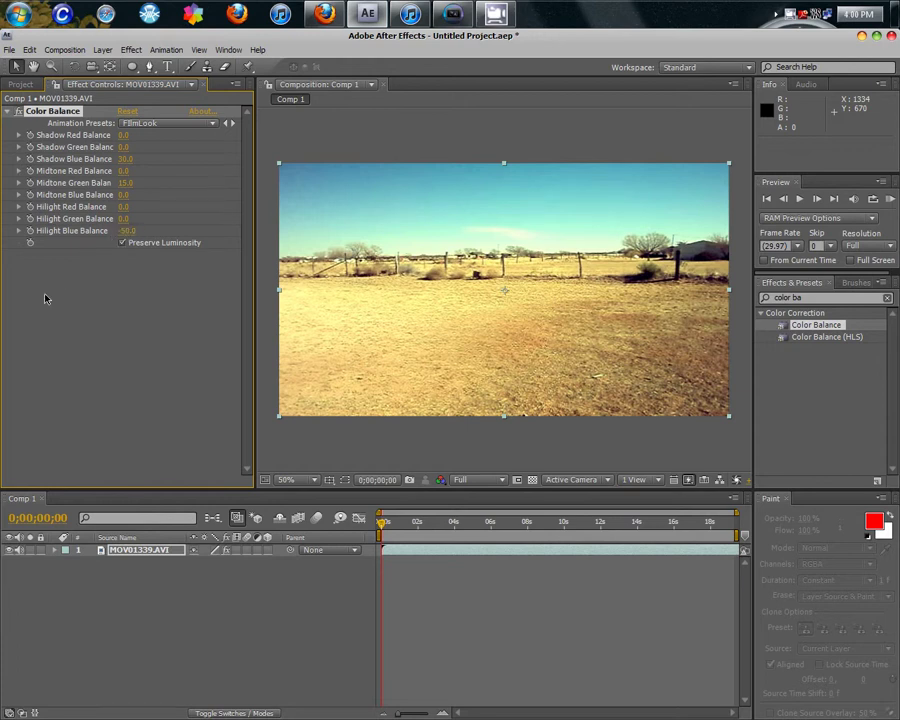
left_click(123, 243)
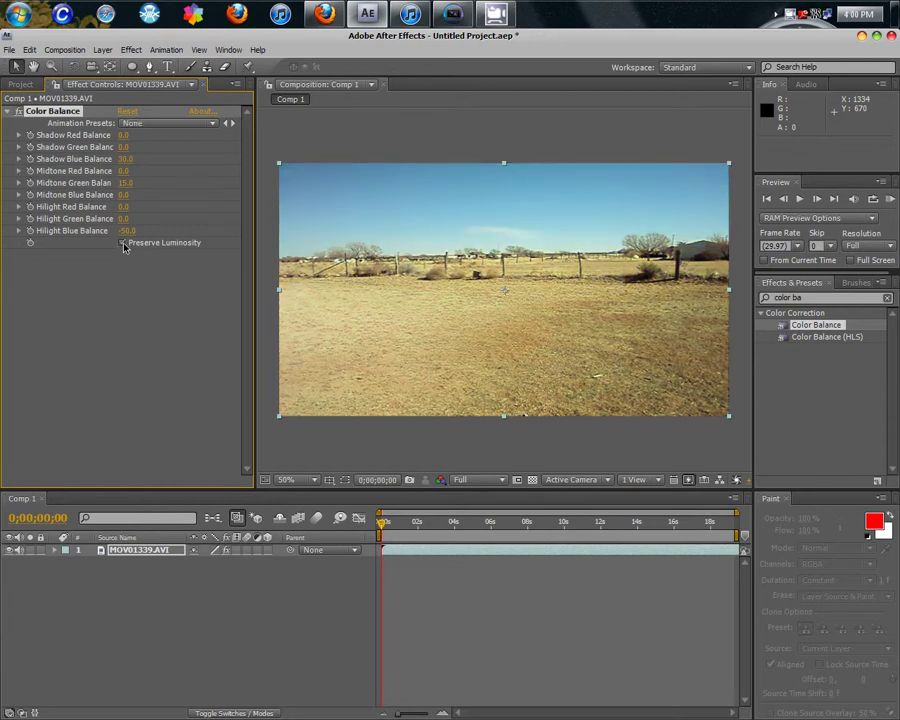
left_click(123, 243)
mouse_move(385, 528)
left_mouse_down()
mouse_move(527, 530)
mouse_move(380, 535)
left_mouse_up()
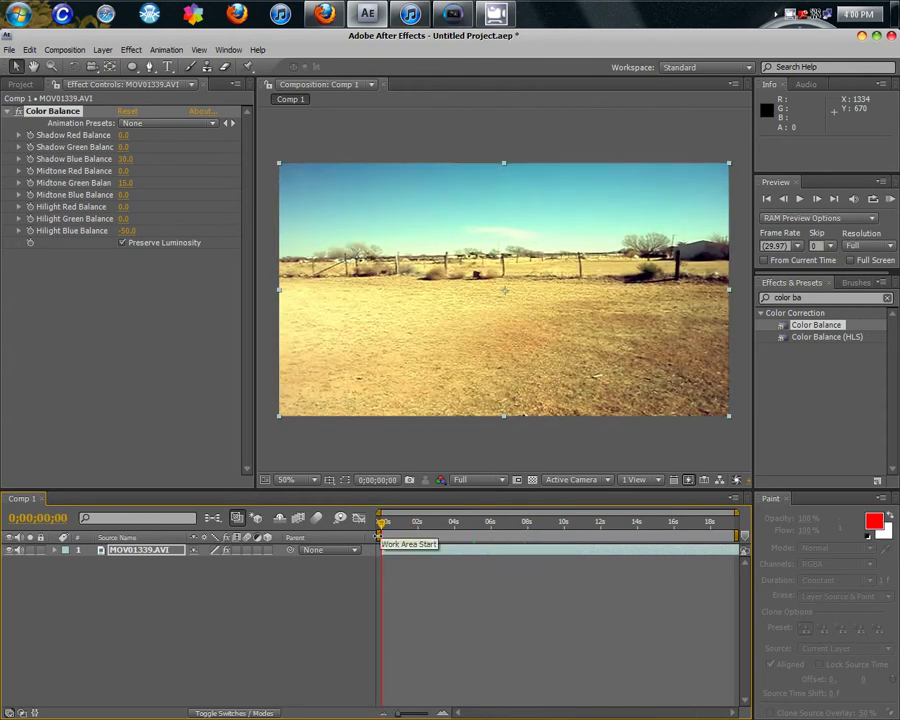
- Find the Shadow/Highlight effect and apply it to the clip below Color Balance
key("ctrl+5")
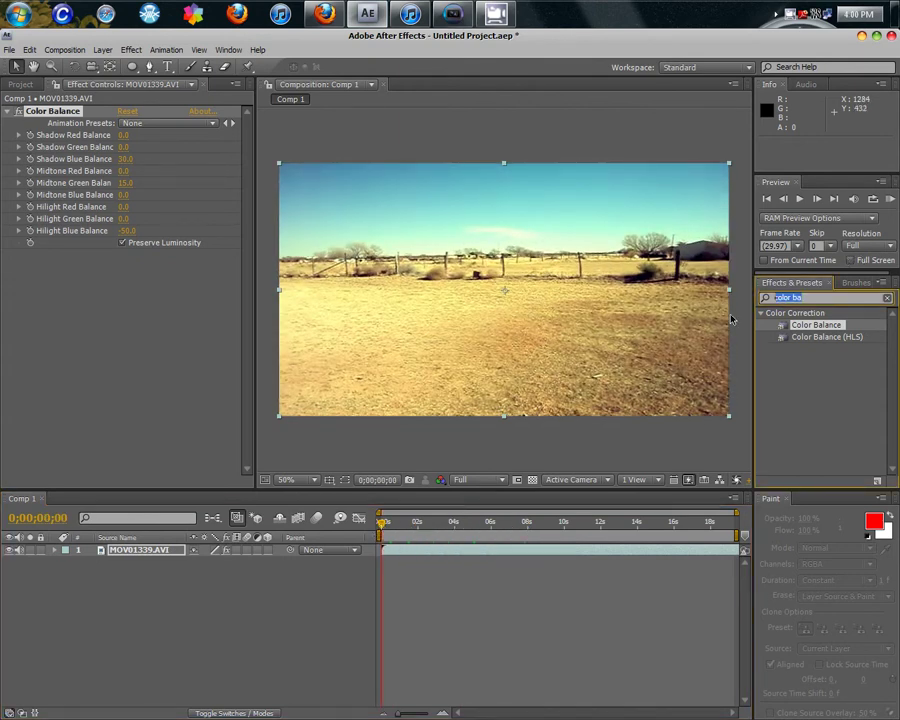
type("shad")
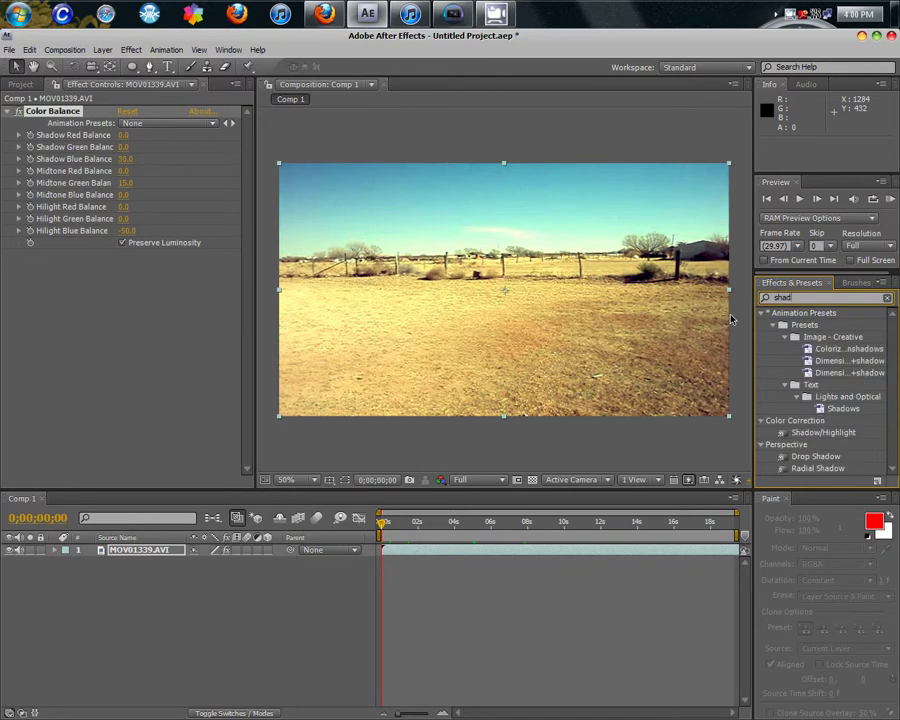
type("ow/")
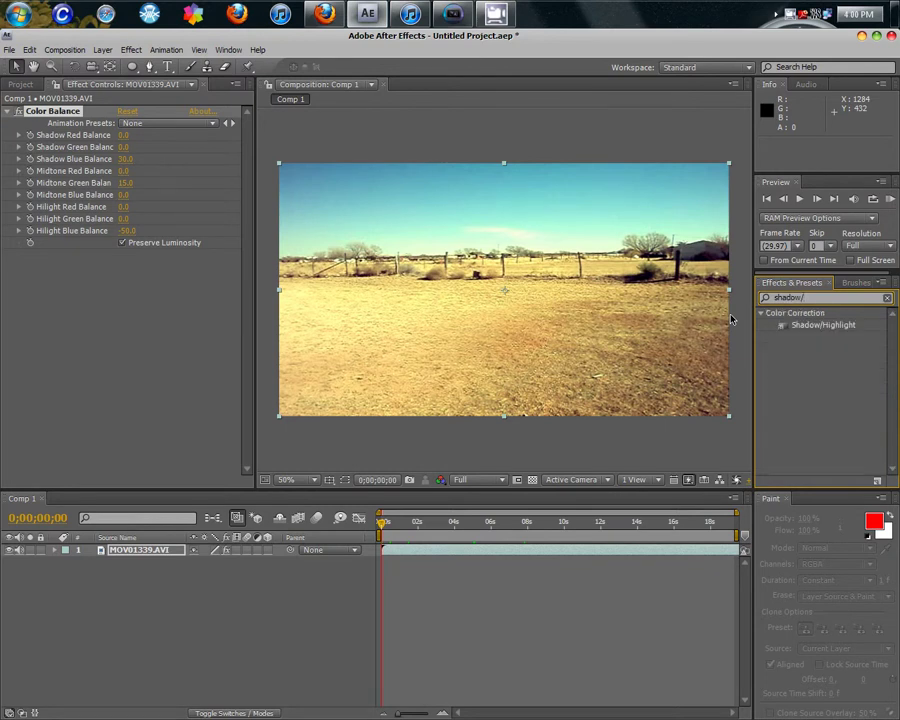
left_click_drag(822, 325, 120, 552)
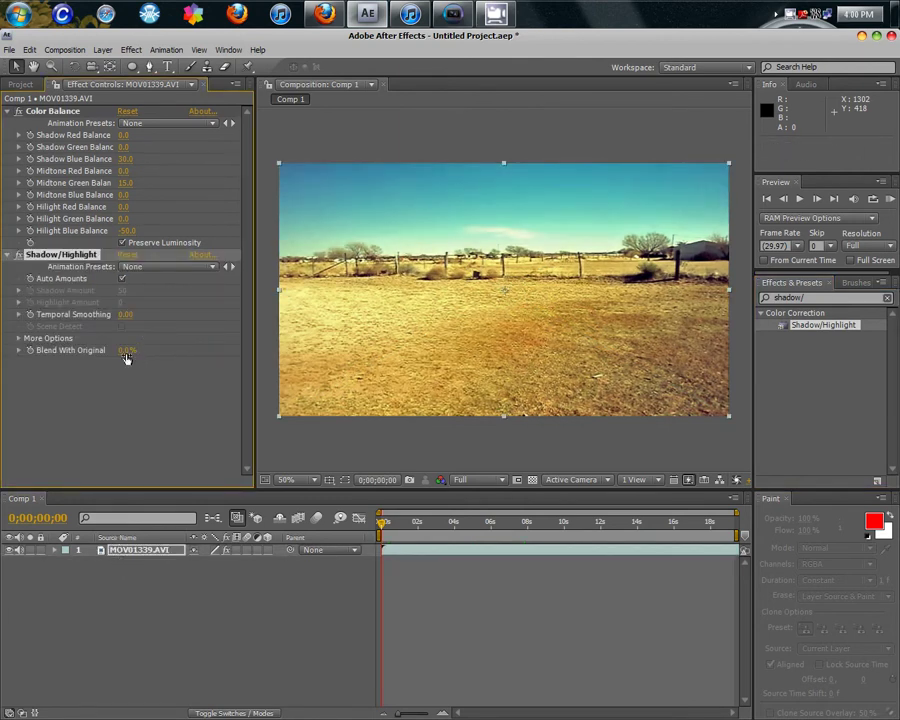
- Set Shadow/Highlight's Blend With Original to 60% and scrub the clip to check the grade
left_click(126, 351)
type("0")
type("60")
key("Return")
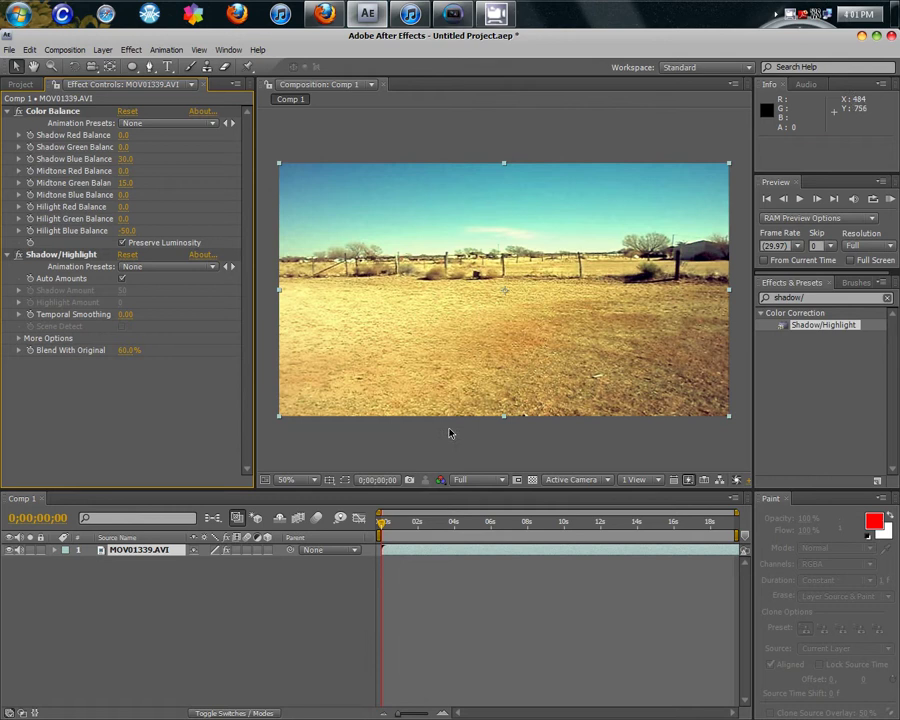
mouse_move(382, 526)
left_mouse_down()
mouse_move(530, 526)
mouse_move(385, 525)
left_mouse_up()
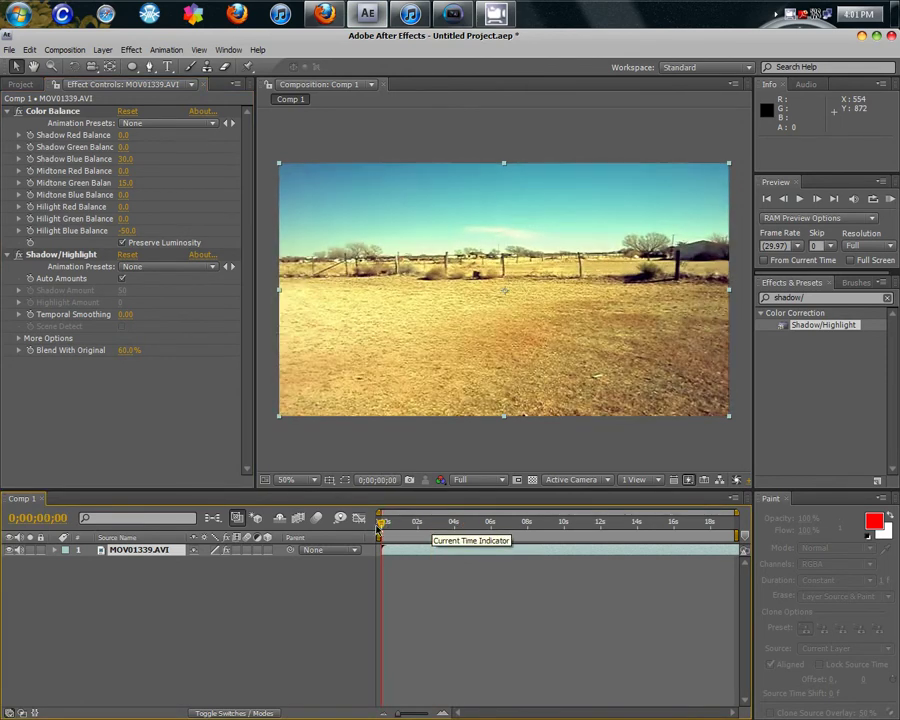
- Fit an elliptical Mask 1 to the whole clip with the Ellipse Tool and expand its properties
left_click(132, 67)
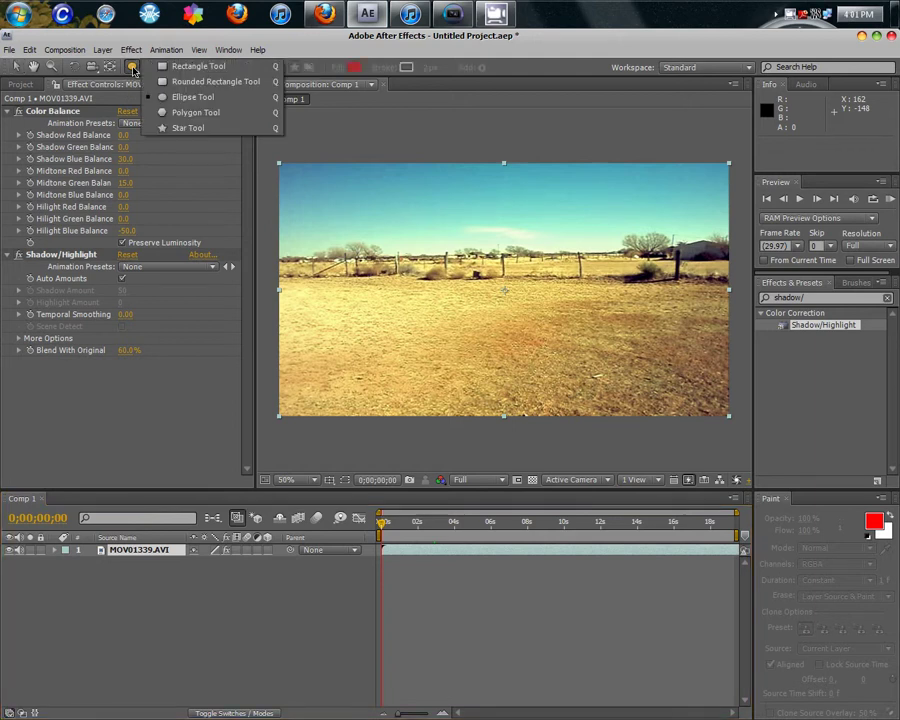
left_click(175, 97)
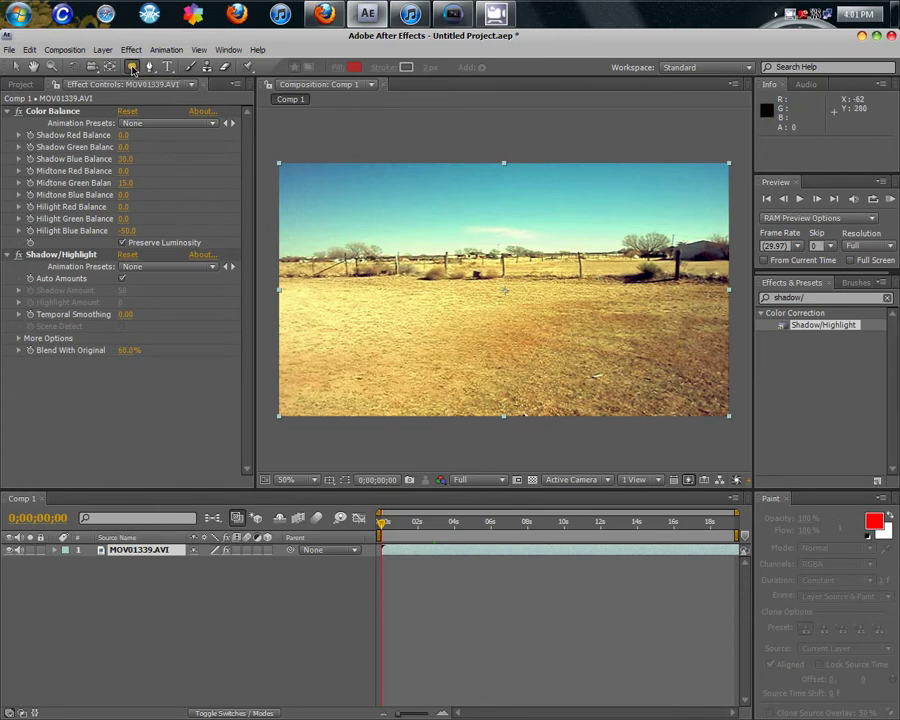
double_click(131, 68)
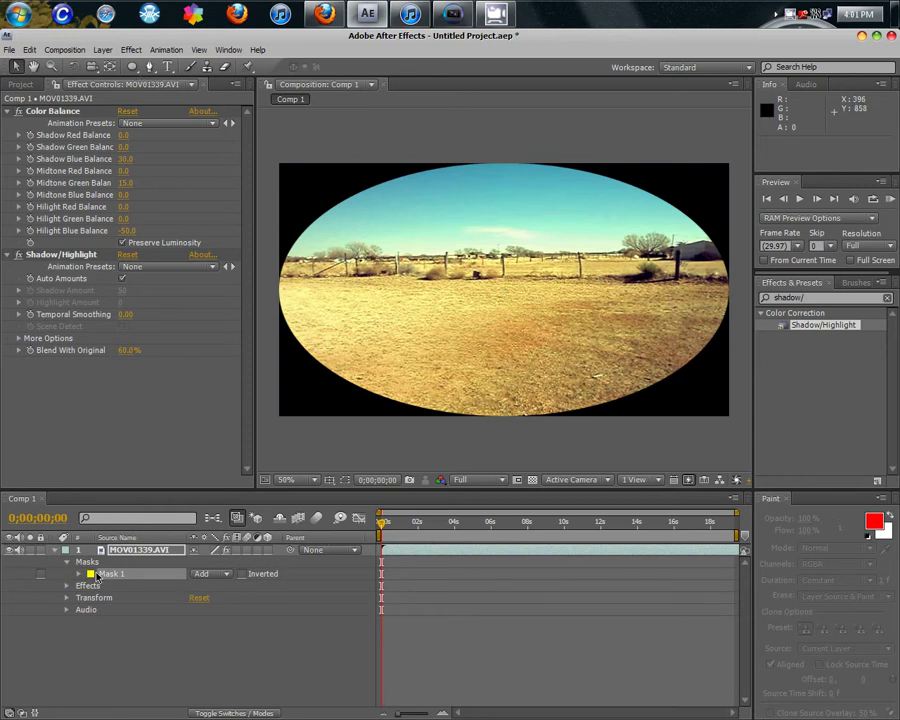
left_click(80, 574)
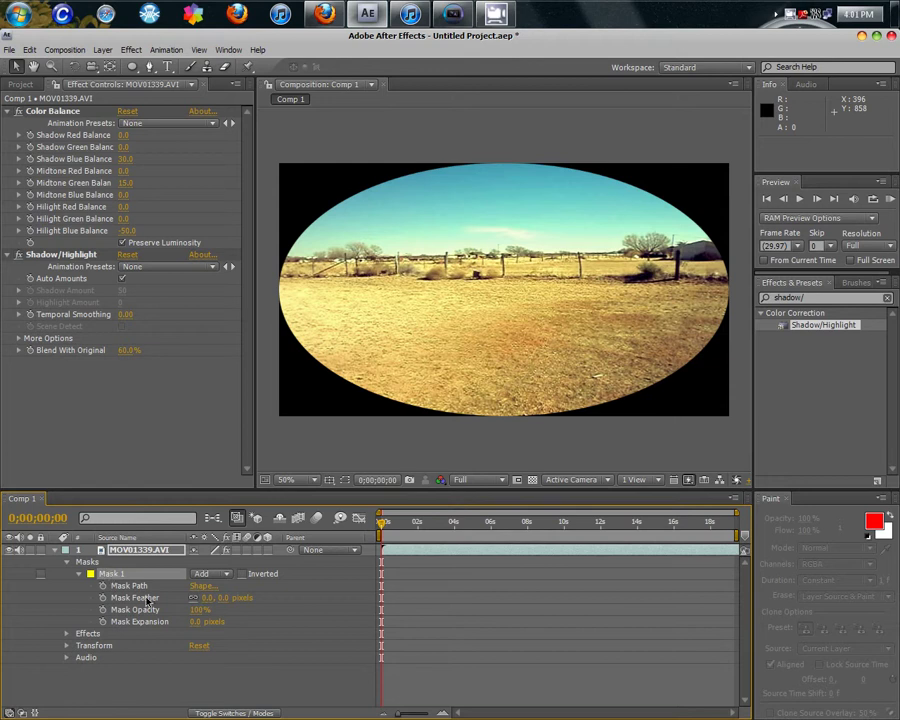
- Set Mask 1's feather to 250 pixels
mouse_move(209, 603)
left_mouse_down()
mouse_move(399, 607)
mouse_move(380, 594)
mouse_move(212, 600)
left_mouse_up()
left_click(211, 598)
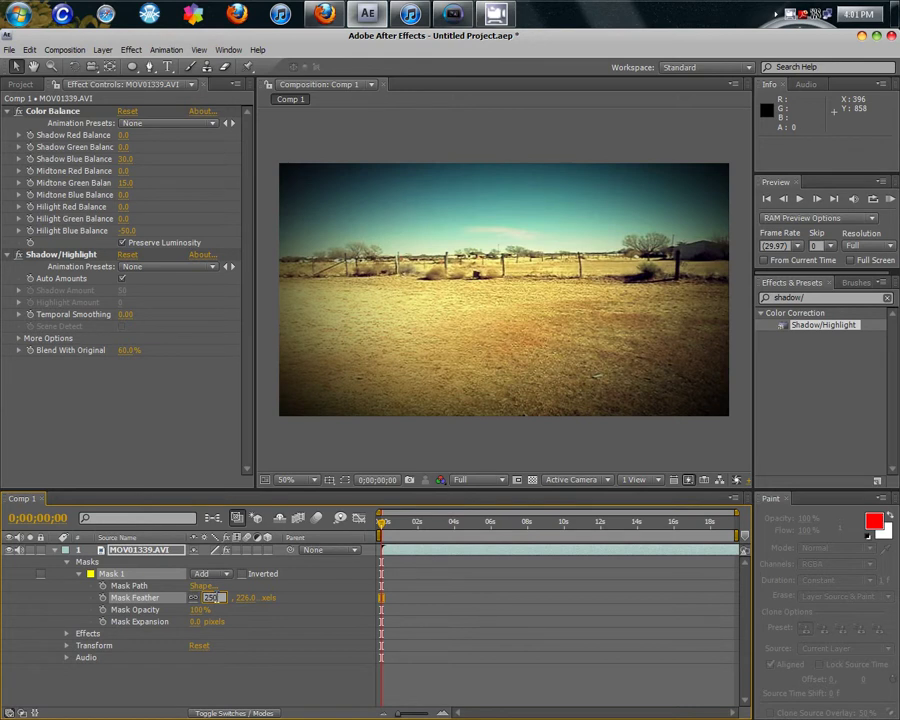
key("Return")
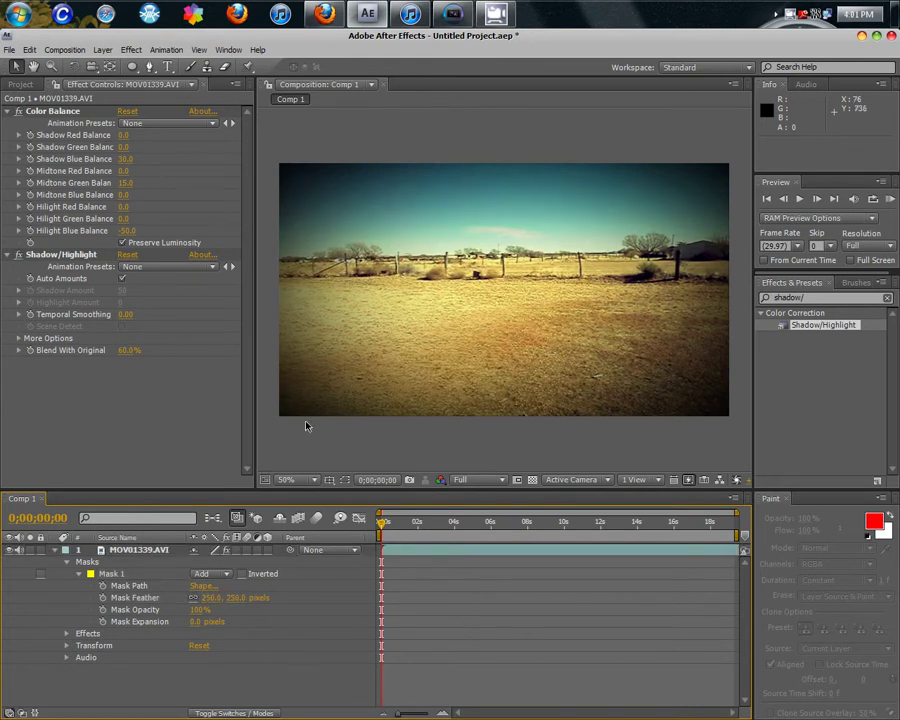
- Select the MOV01339.AVI layer and toggle the mask path outline to inspect it
left_click(124, 574)
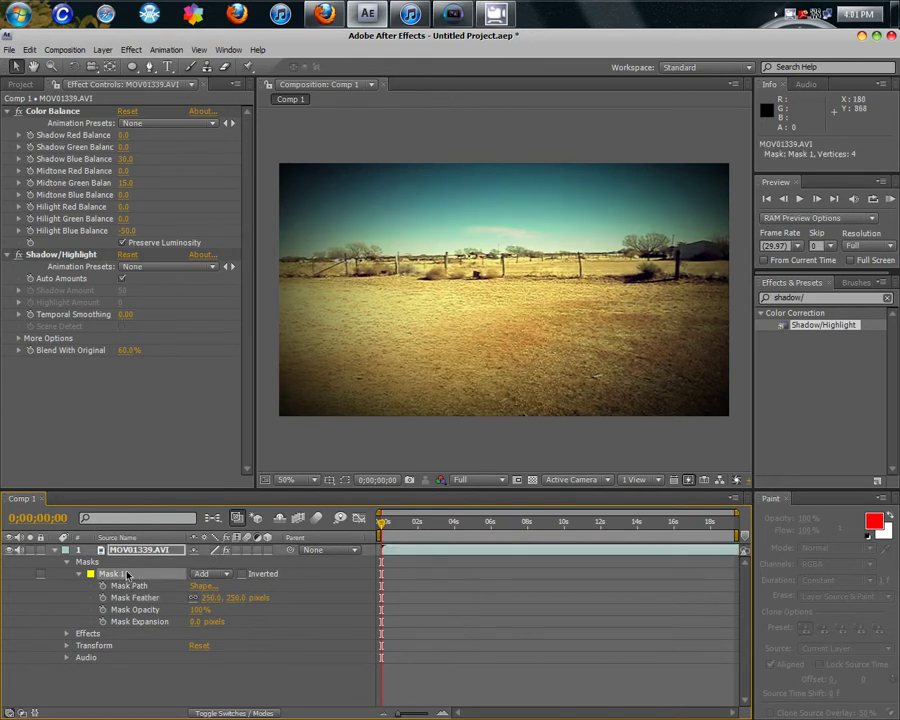
left_click(373, 395)
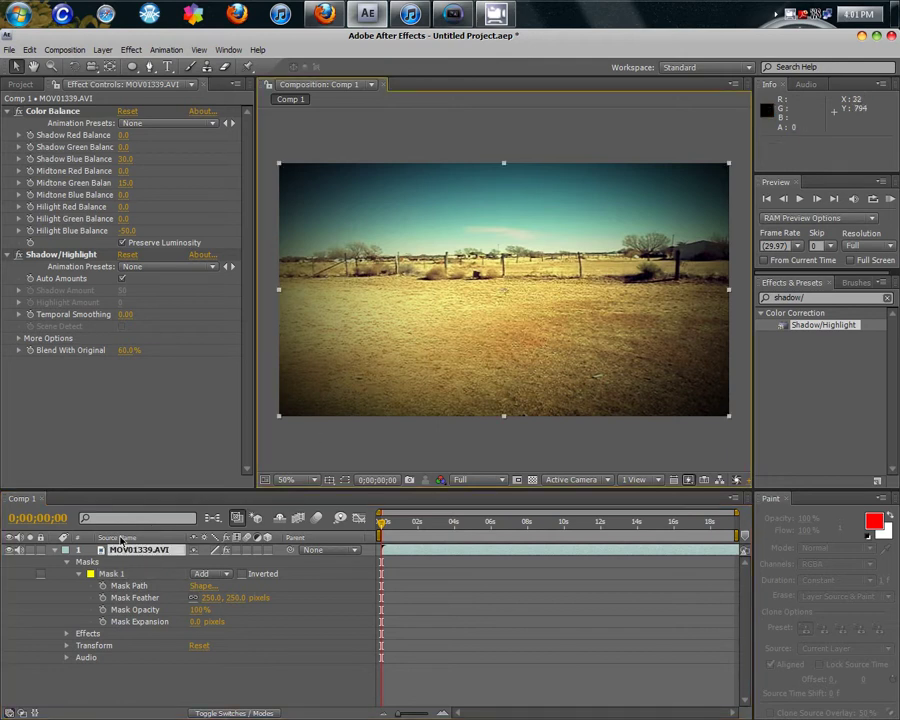
left_click(125, 551)
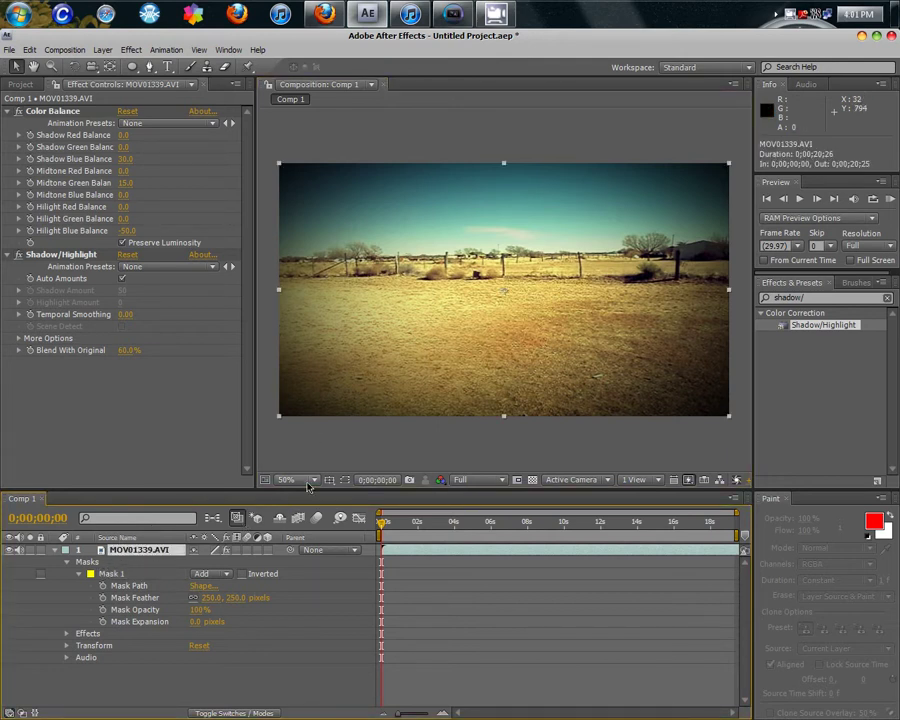
left_click(345, 483)
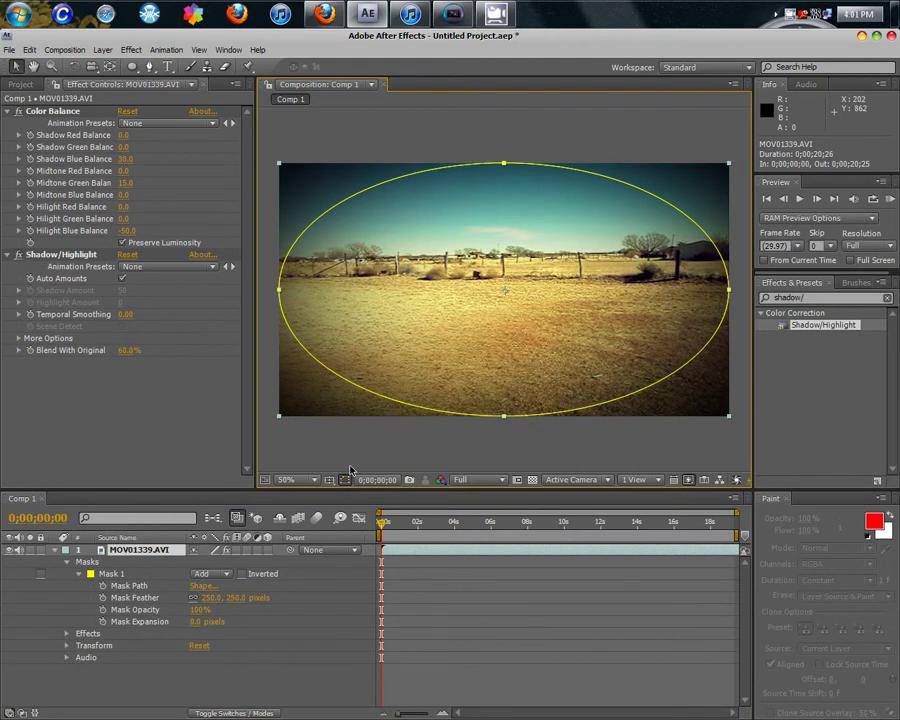
left_click(345, 483)
left_click(345, 483)
left_click(345, 483)
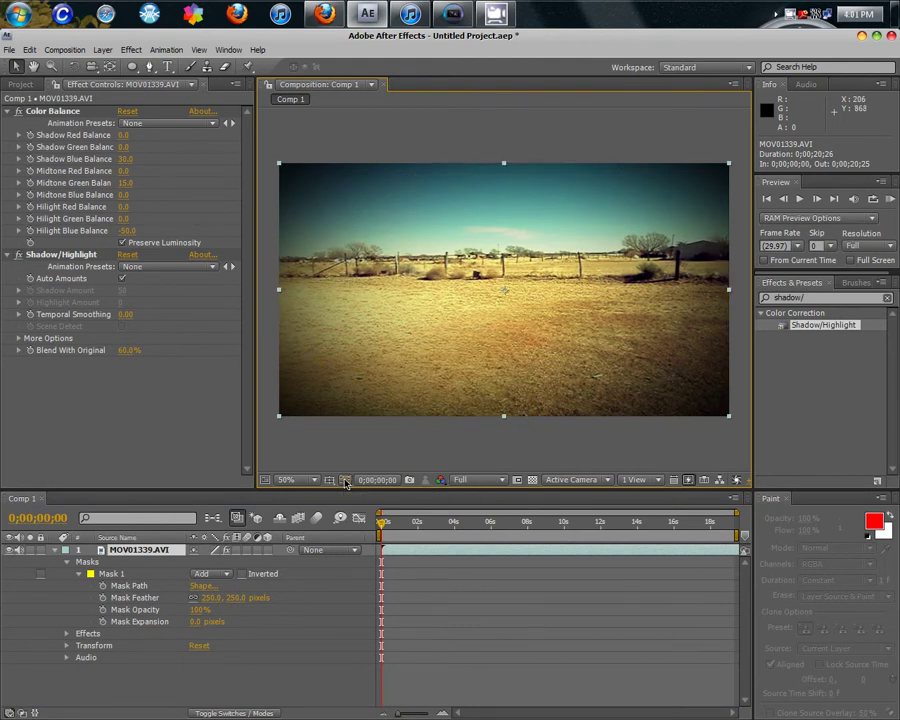
- Drag the mask ellipse's bottom and top vertices out beyond the frame edges
left_click(345, 483)
left_click(345, 483)
left_click(345, 483)
left_click(505, 418)
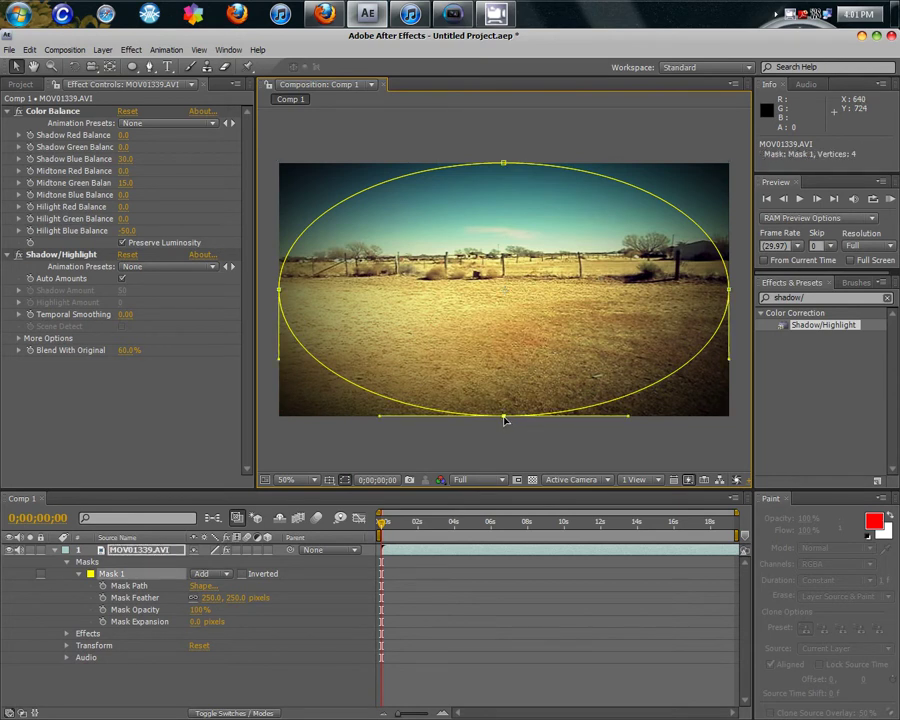
left_click_drag(505, 418, 497, 454)
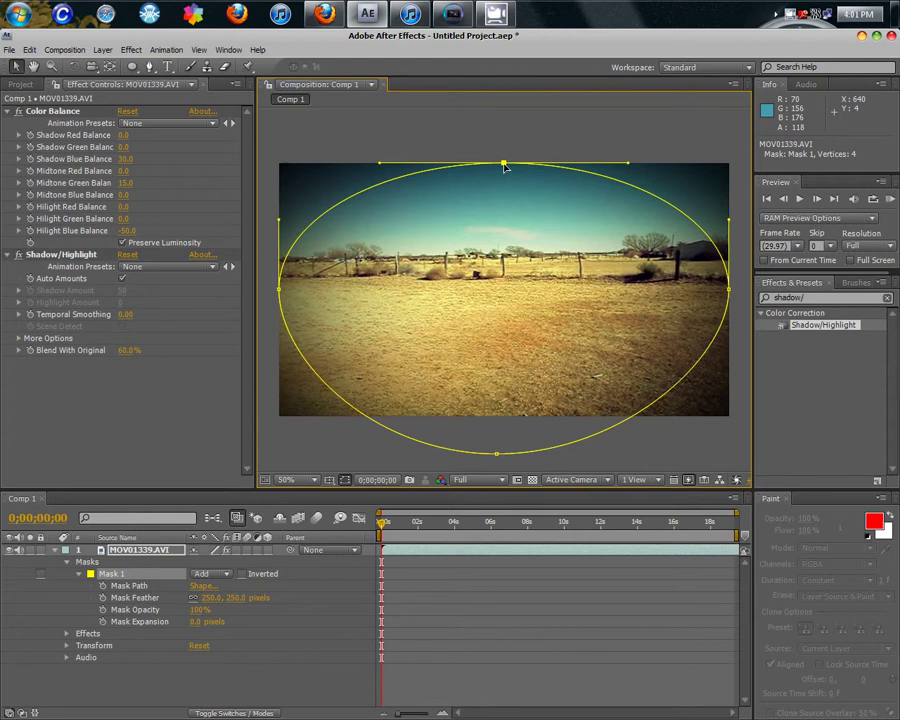
left_click_drag(504, 163, 501, 119)
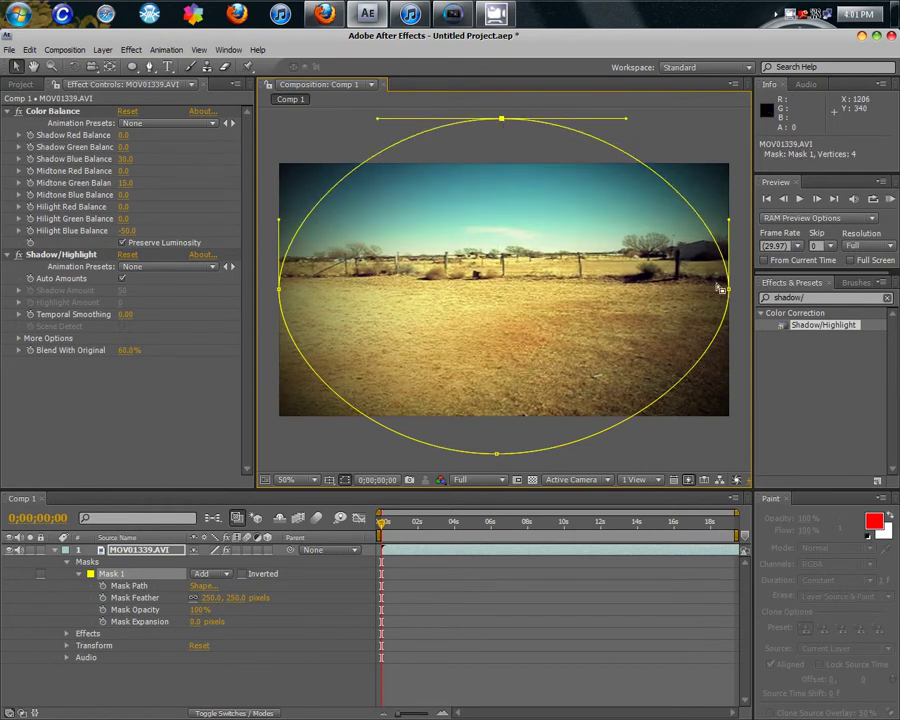
- Push the ellipse's right and left sides past the frame, checking zoomed out, then return to 50%
left_click_drag(730, 291, 756, 292)
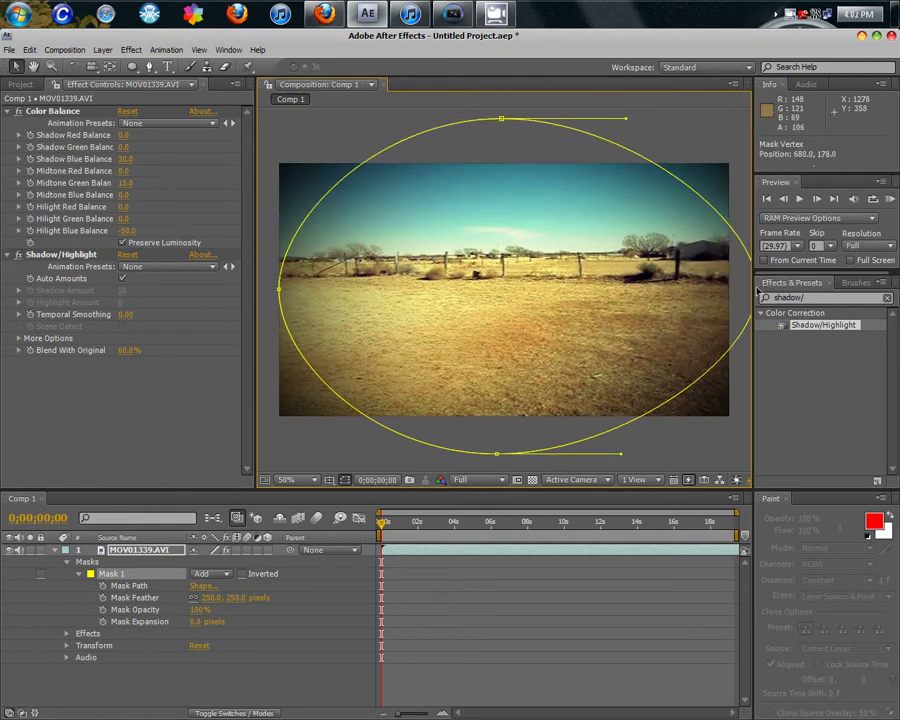
left_click_drag(279, 291, 249, 297)
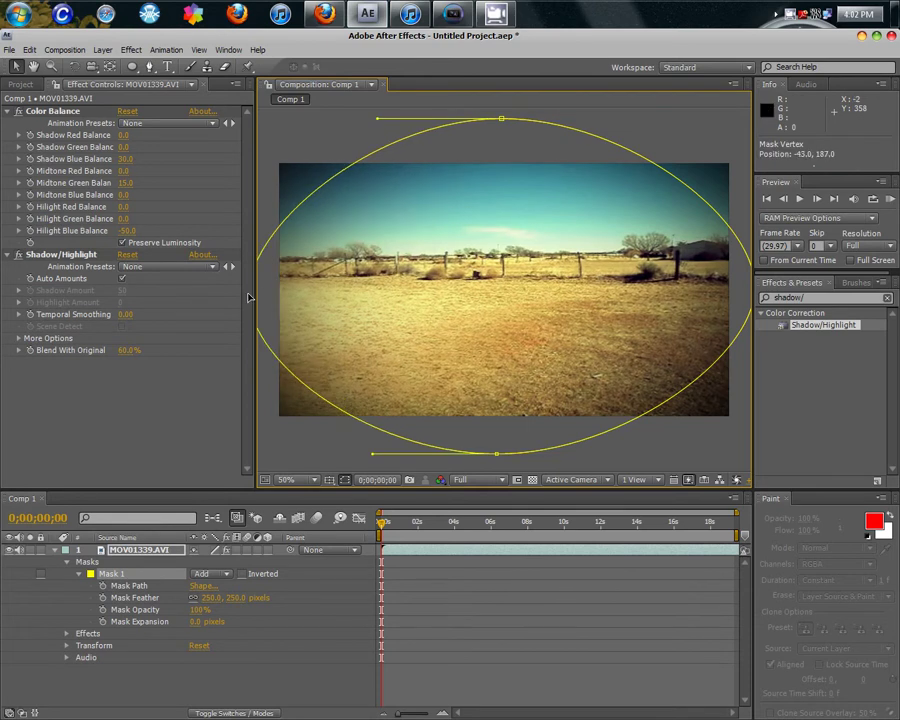
key("comma")
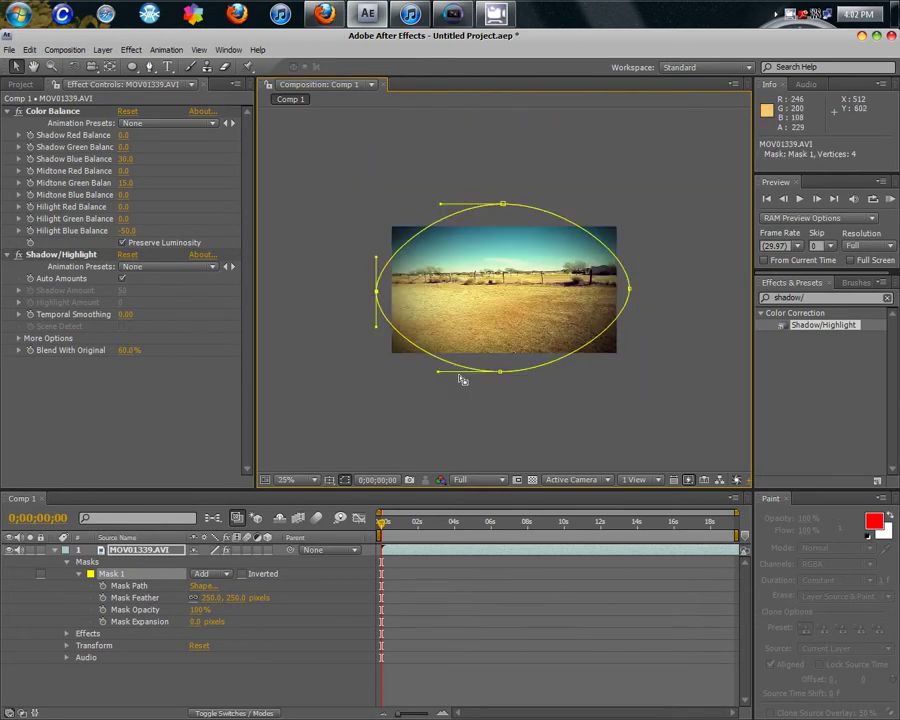
left_click(458, 427)
key("period")
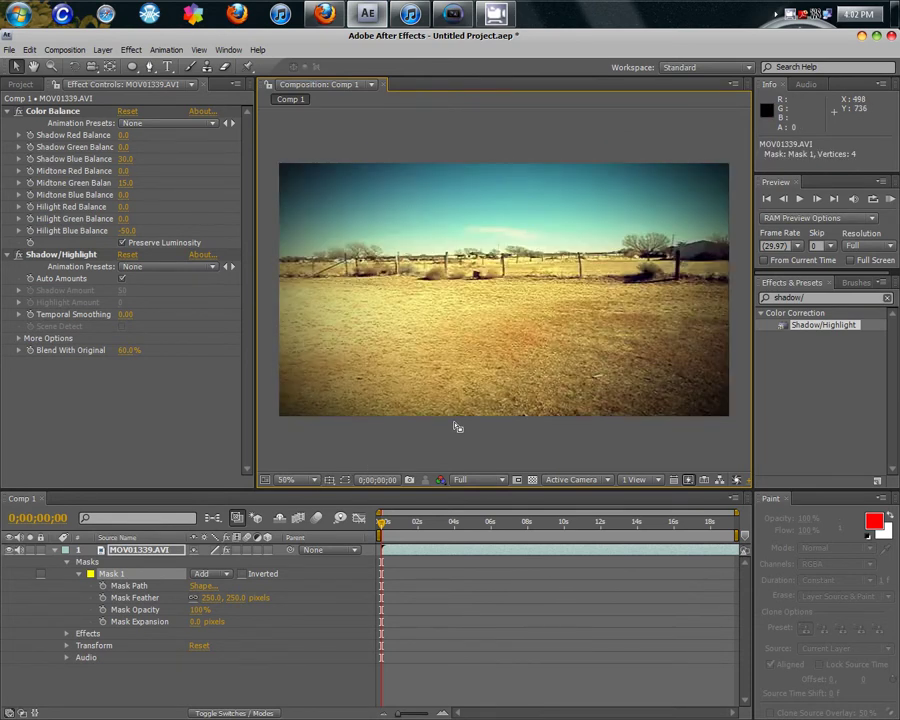
left_click(381, 524)
left_click_drag(381, 528, 582, 528)
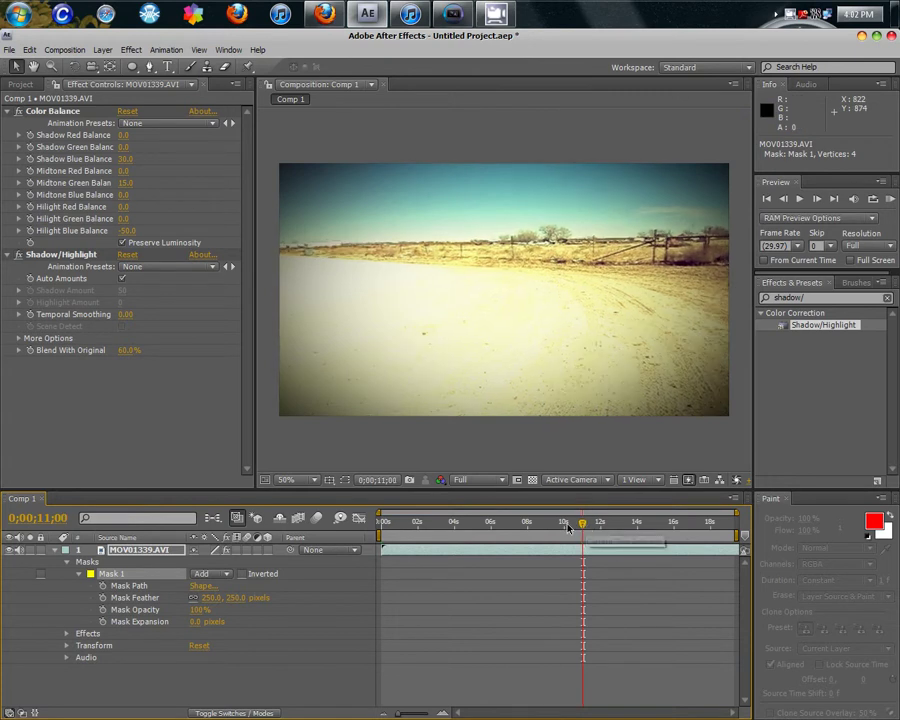
left_click_drag(584, 528, 527, 535)
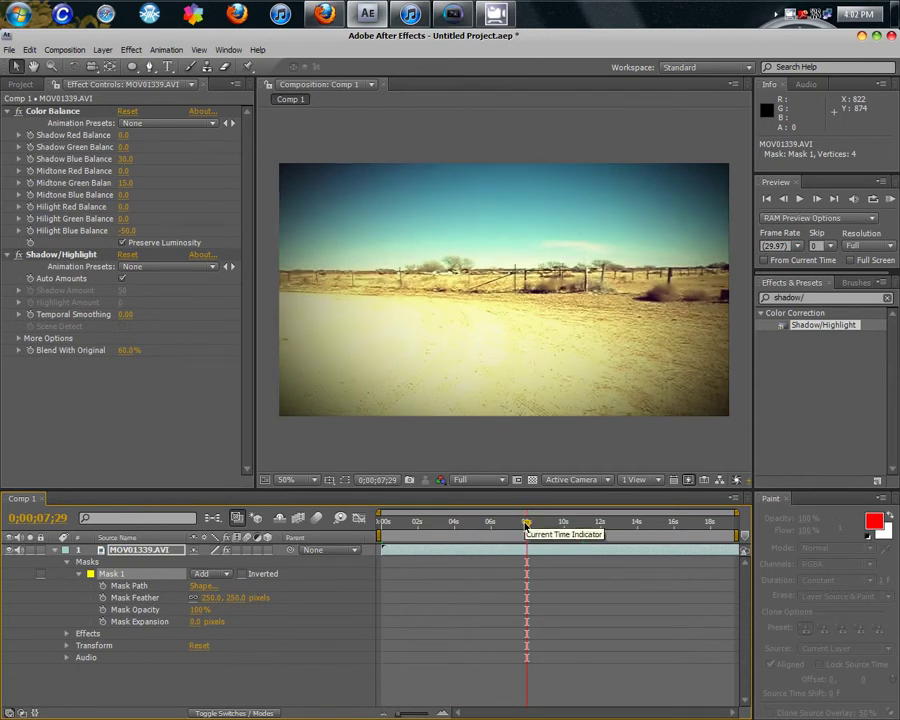
left_click_drag(526, 532, 385, 555)
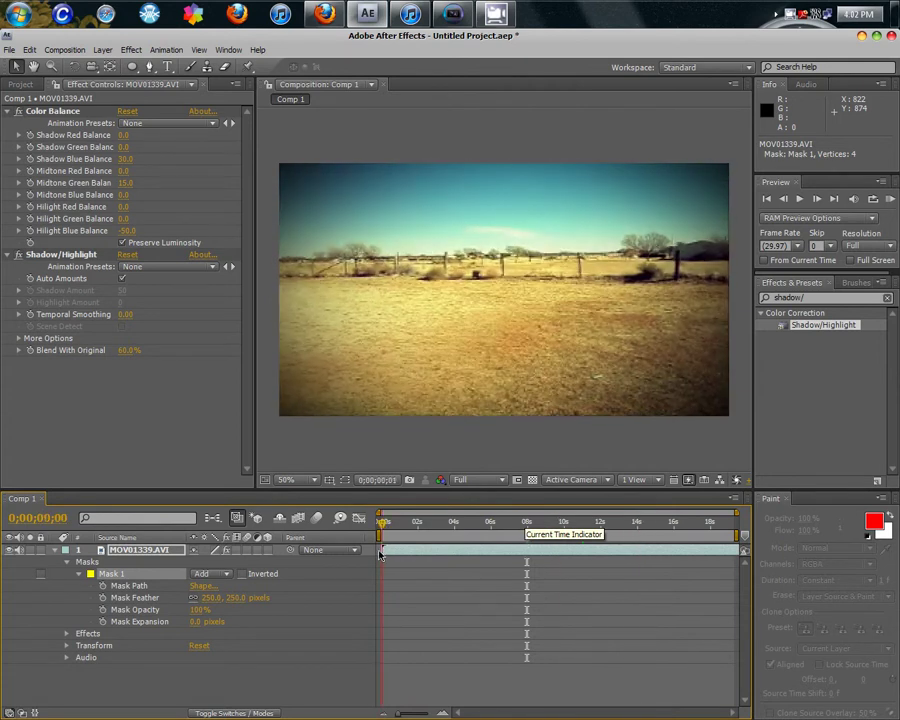
- Collapse the layer's timeline properties and the Shadow/Highlight and Color Balance effect settings
left_click(66, 550)
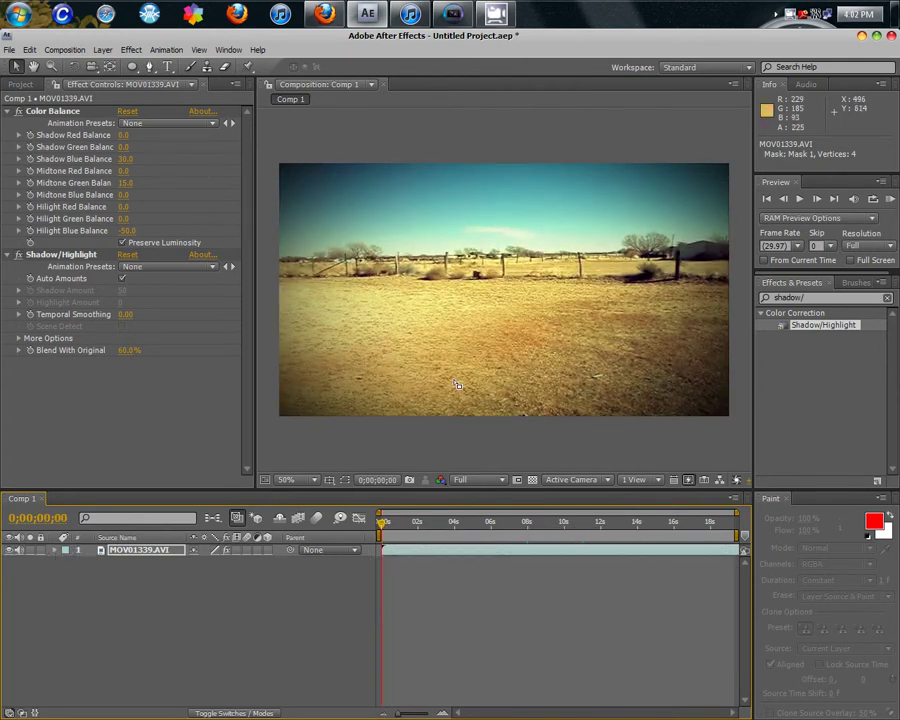
left_click(8, 254)
left_click(7, 111)
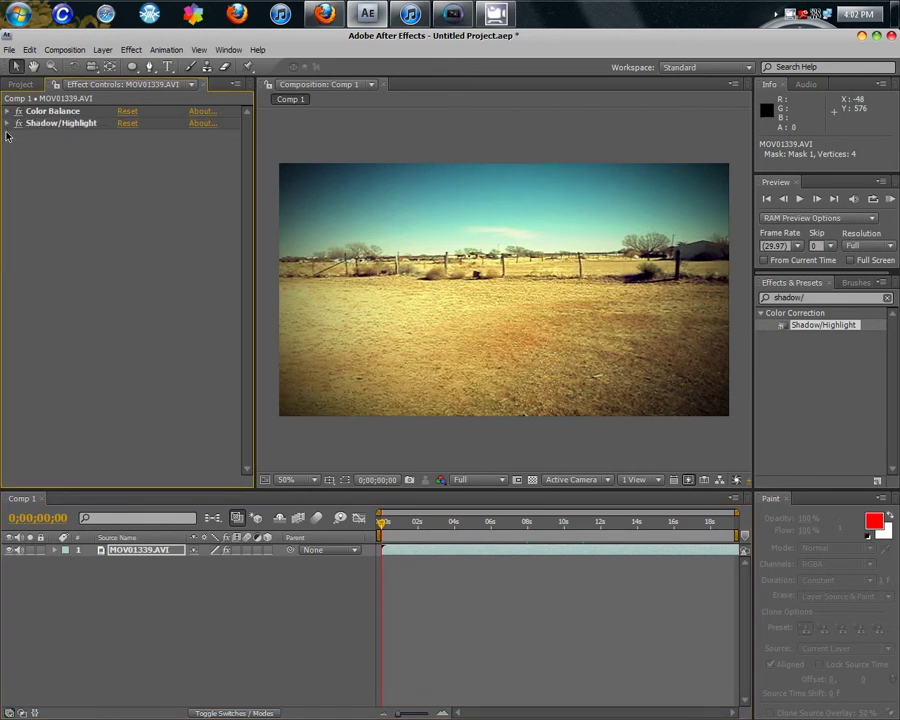